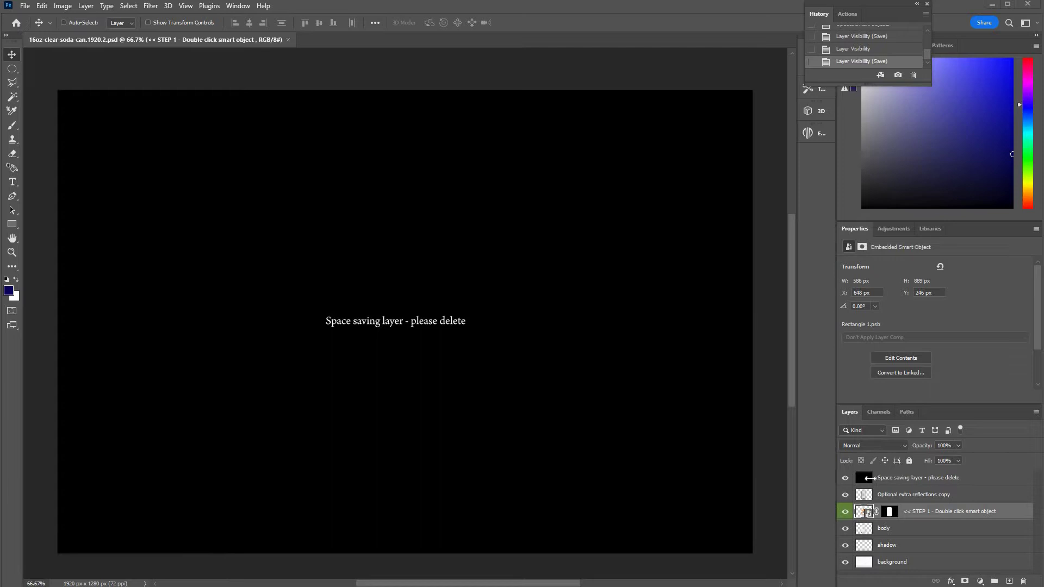
Hide the "Space saving layer - please delete" layer and open the STEP 1 smart object through to its nested design-size.2.psd file
left_click(880, 480)
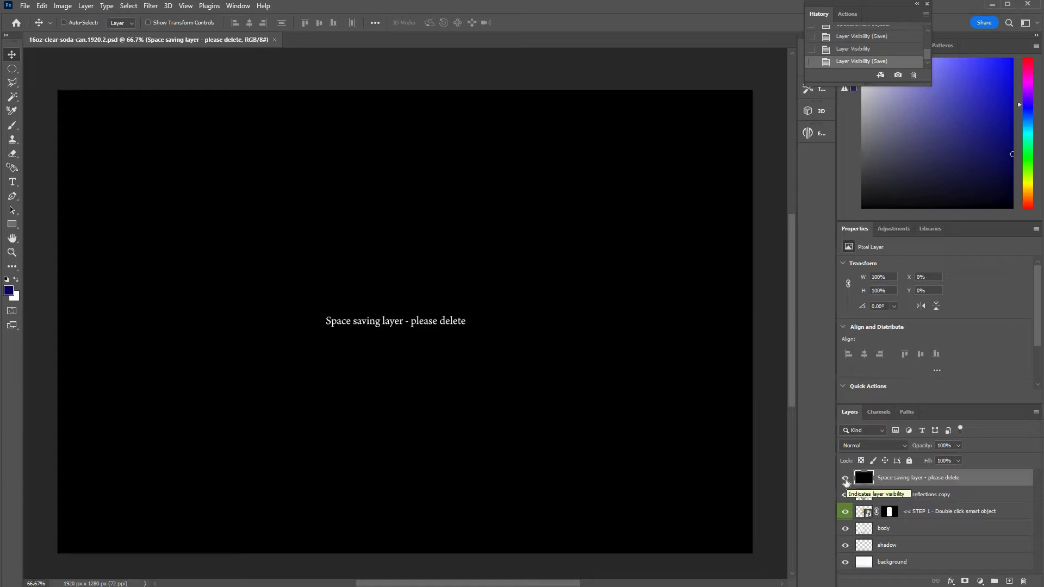
key("ctrl+comma")
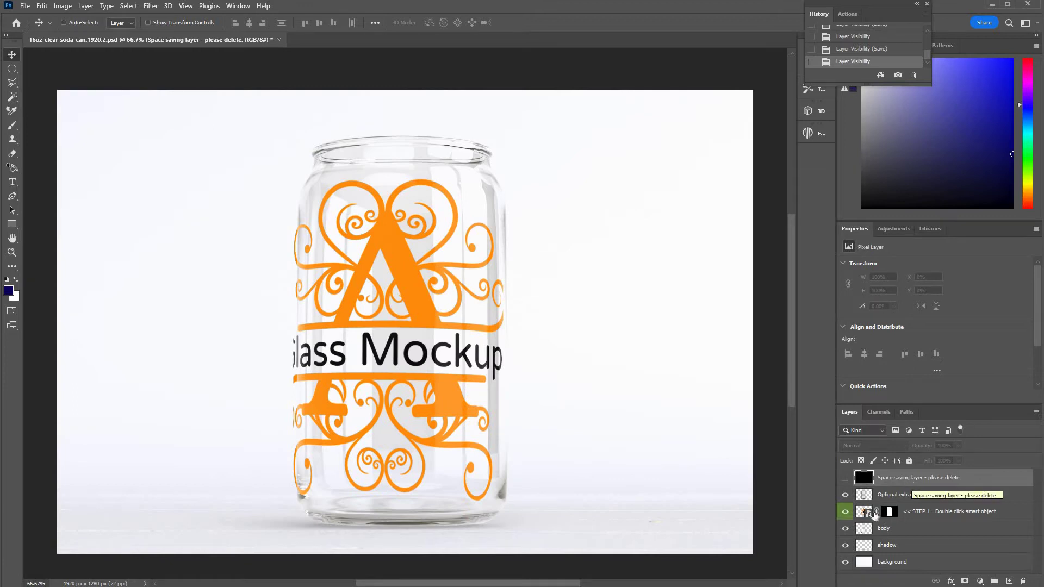
left_click(924, 514)
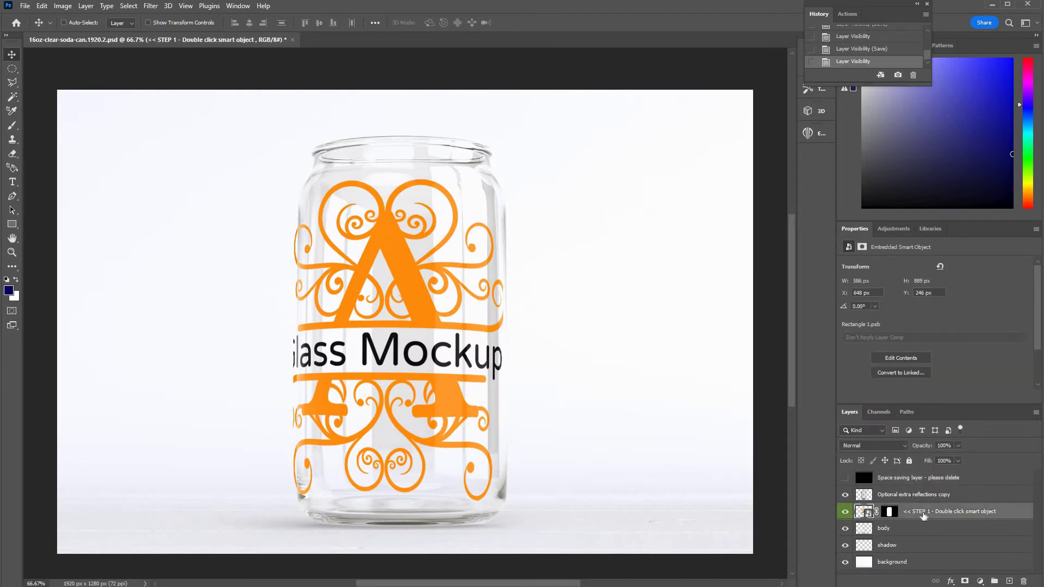
double_click(865, 513)
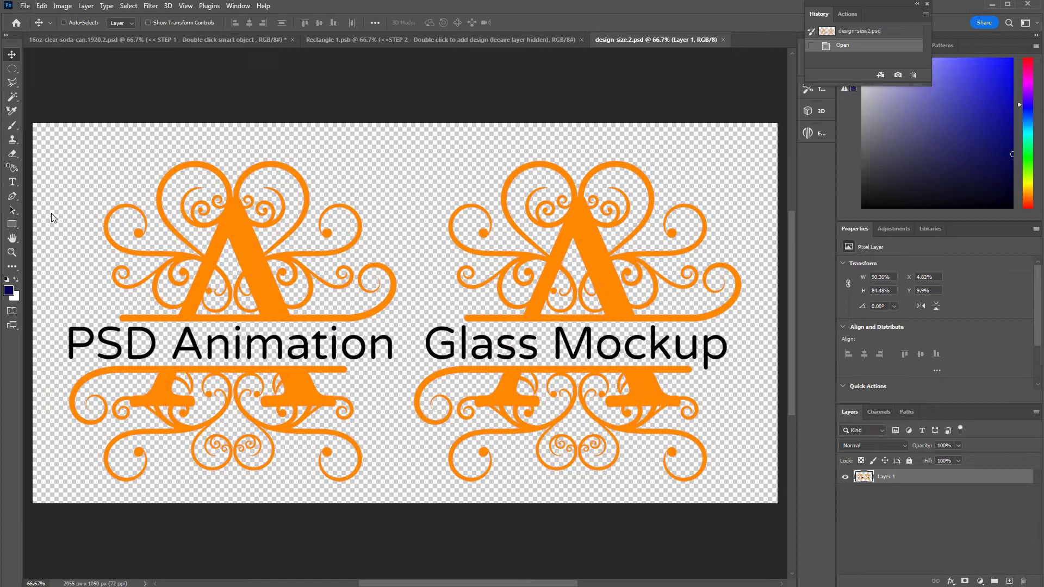
Place A.png from the splitMono02 folder into design-size.2.psd as an embedded object
key("alt+f")
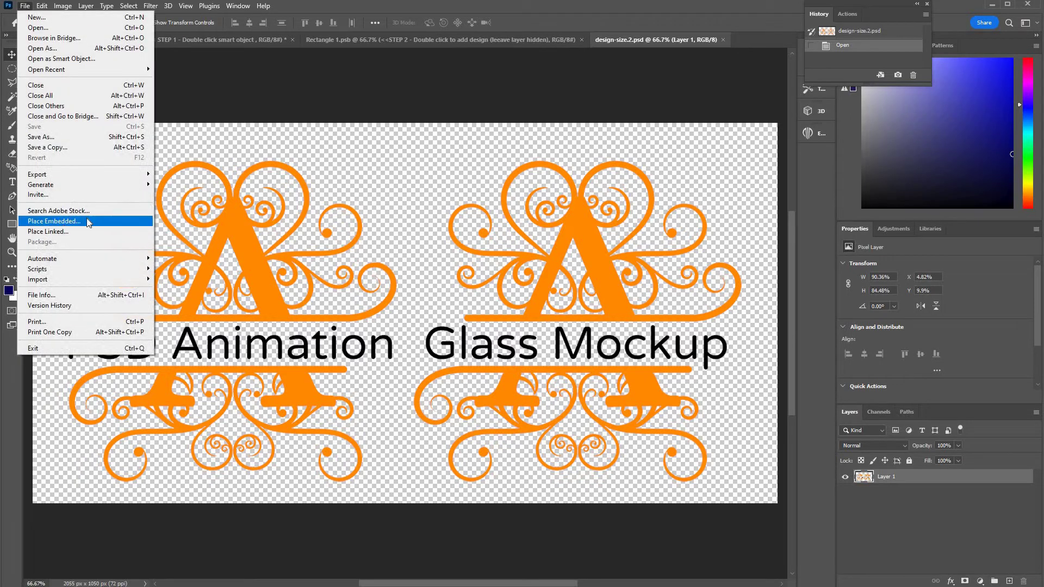
left_click(87, 222)
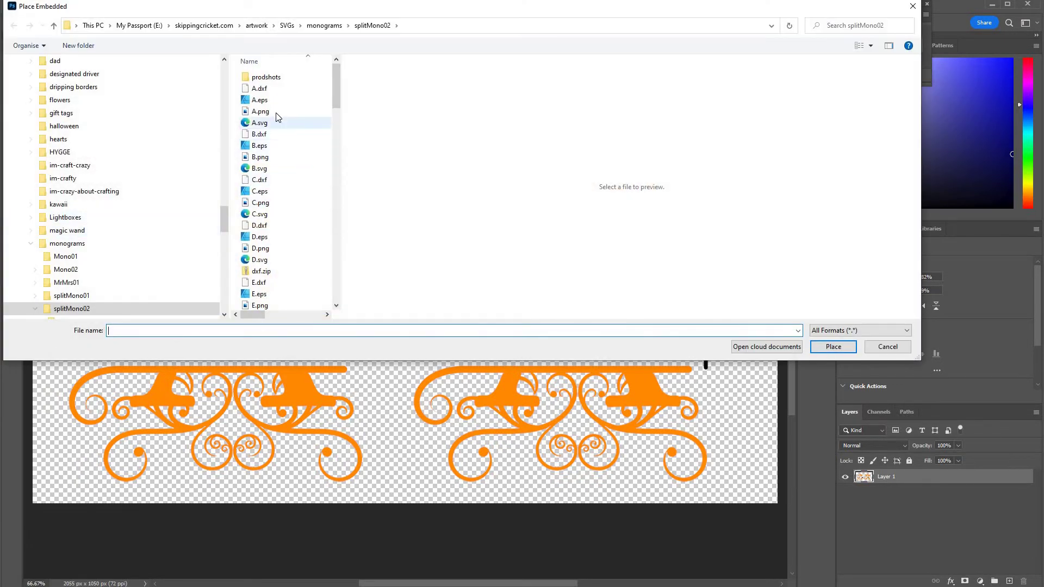
left_click(280, 112)
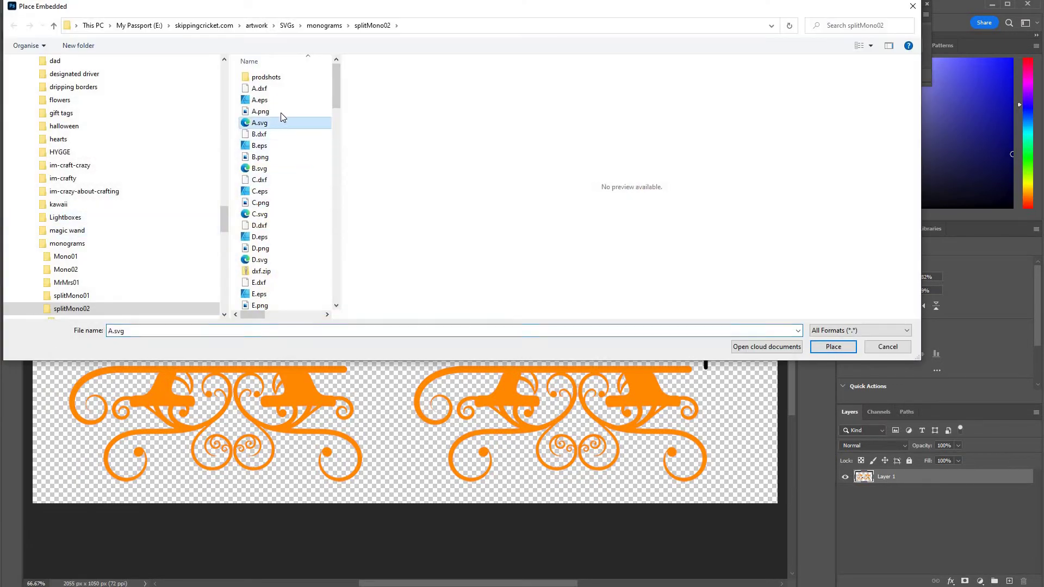
left_click(833, 348)
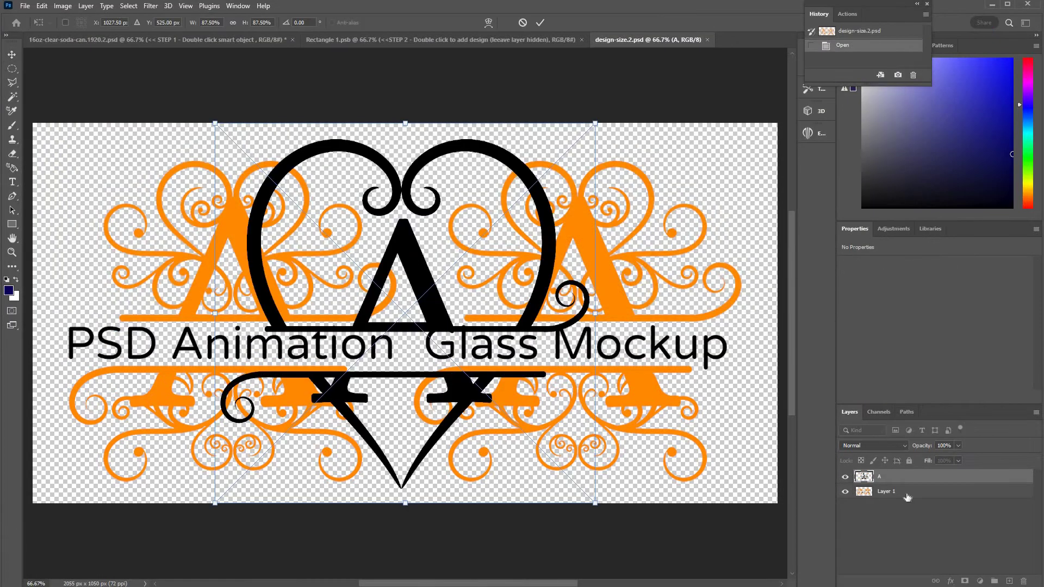
Delete the old orange artwork on Layer 1 and move the black A monogram to the left half of the canvas
left_click_drag(909, 498, 1026, 581)
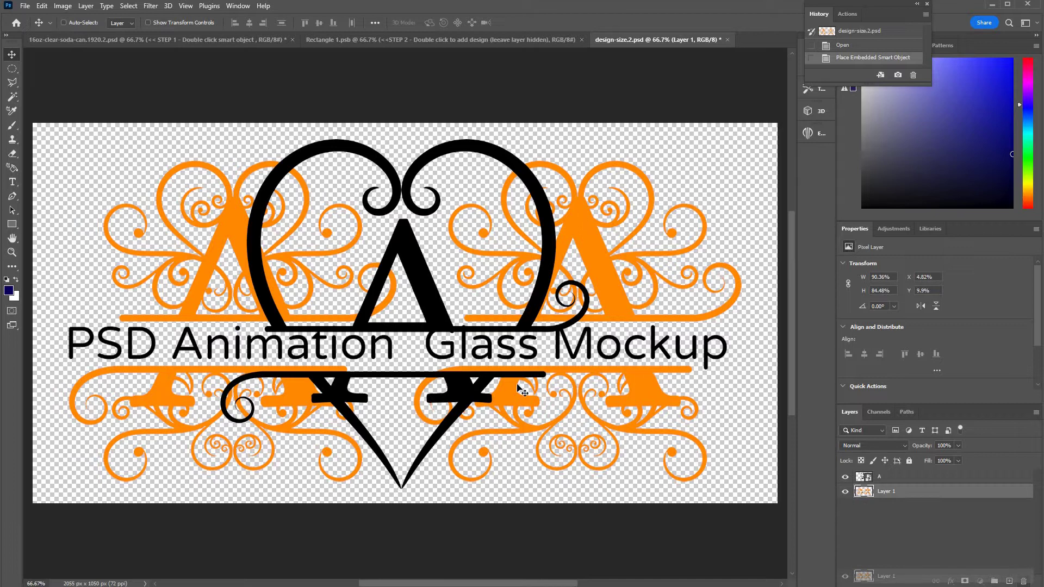
key("Delete")
left_click_drag(262, 314, 105, 309)
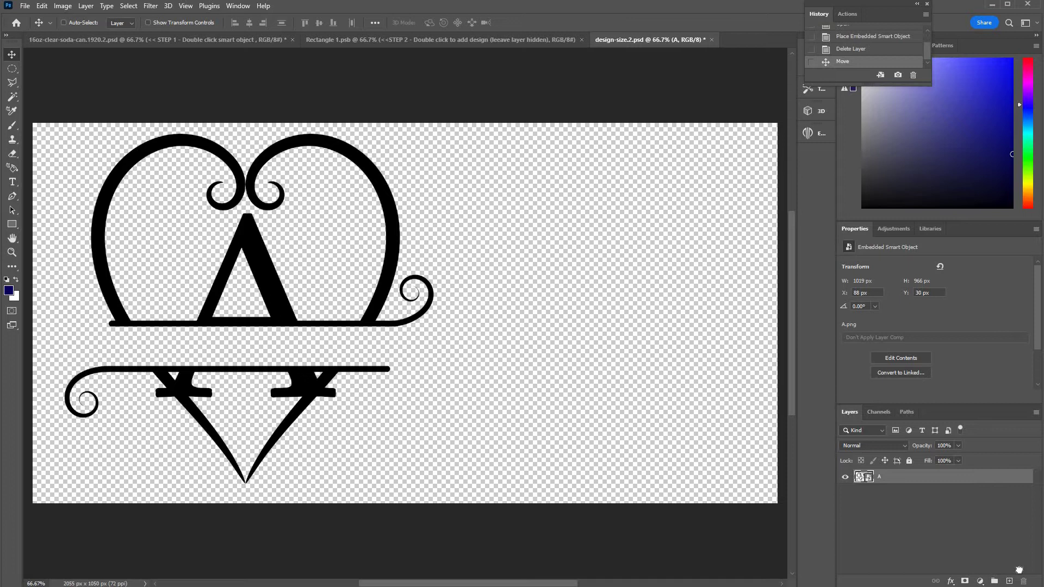
Duplicate the A monogram layer, move the copy to the right half, and shift the original slightly left so the two don't overlap
left_click_drag(1019, 569, 1010, 581)
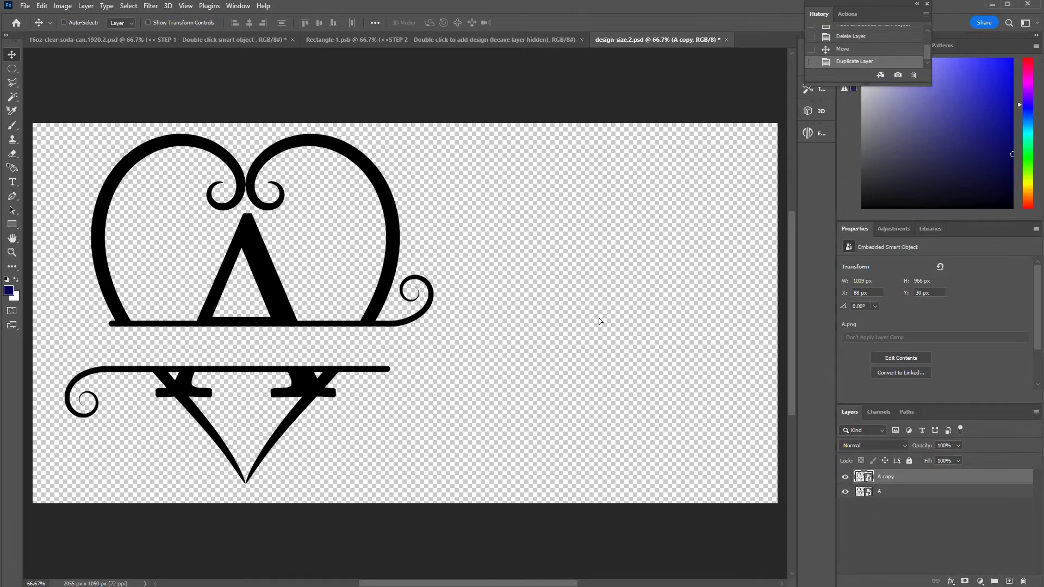
mouse_move(599, 318)
left_mouse_down()
mouse_move(618, 318)
mouse_move(609, 318)
left_mouse_up()
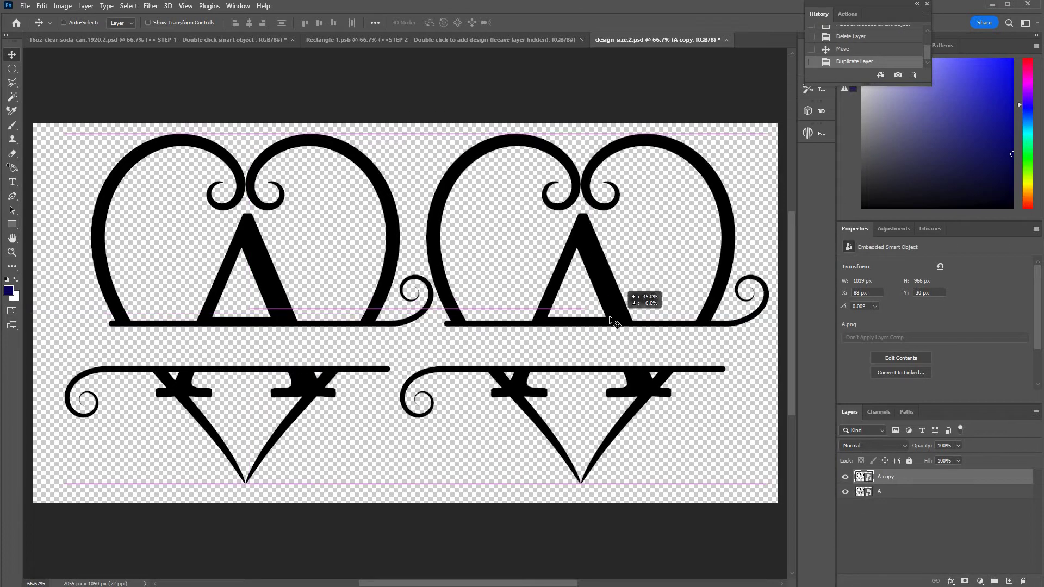
left_click(880, 494)
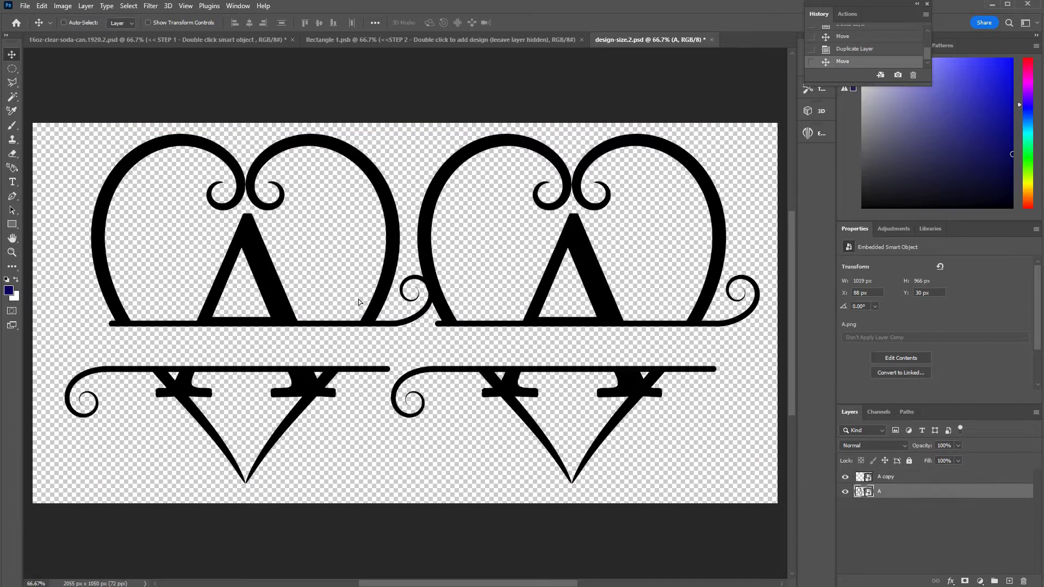
left_click_drag(375, 302, 359, 302)
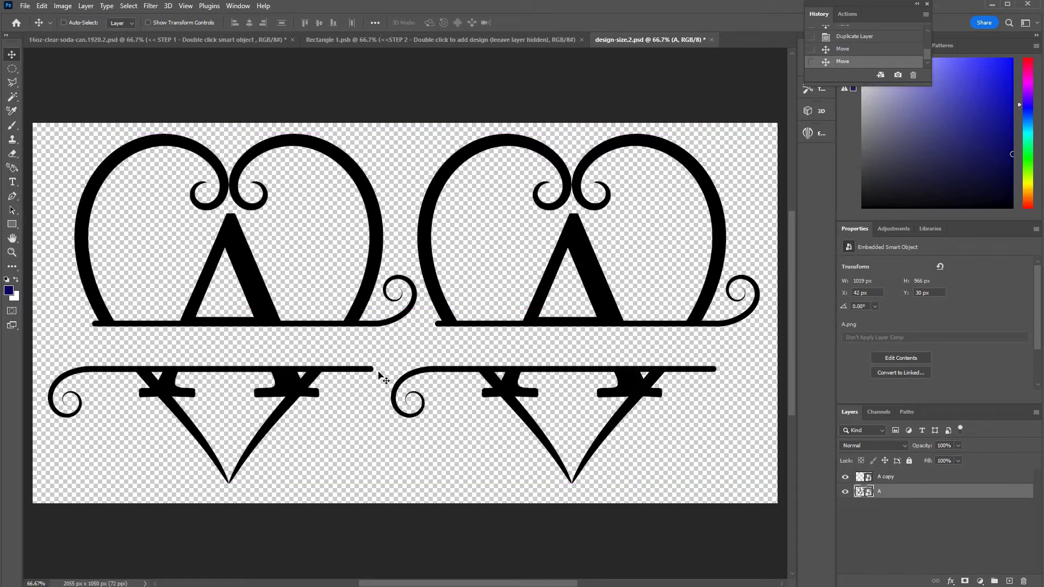
Scale both monogram layers together to about 94.9% and reposition them within the canvas
key("ctrl+alt+a")
key("ctrl")
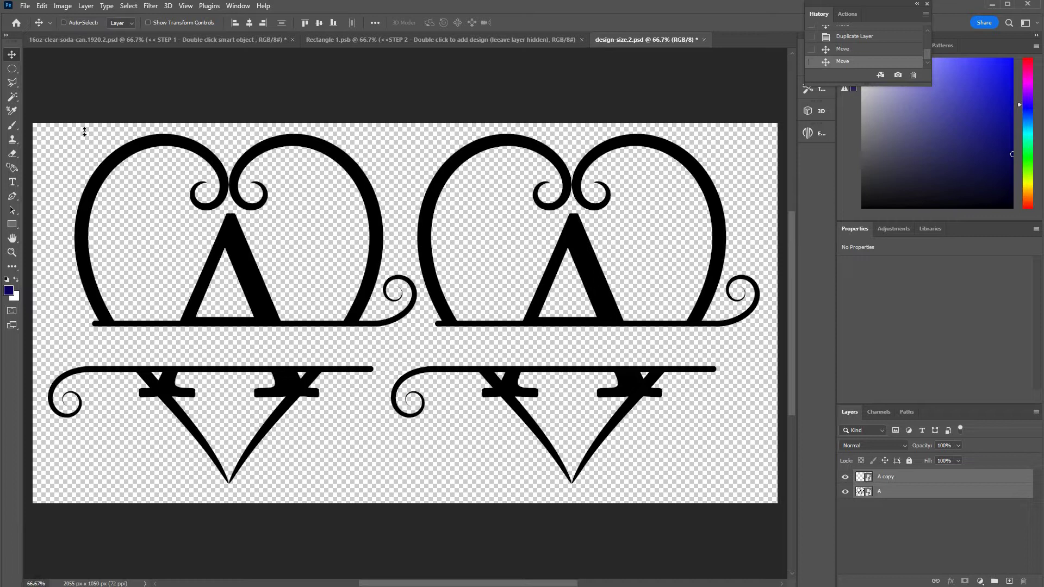
key("ctrl+t")
left_click_drag(61, 140, 96, 158)
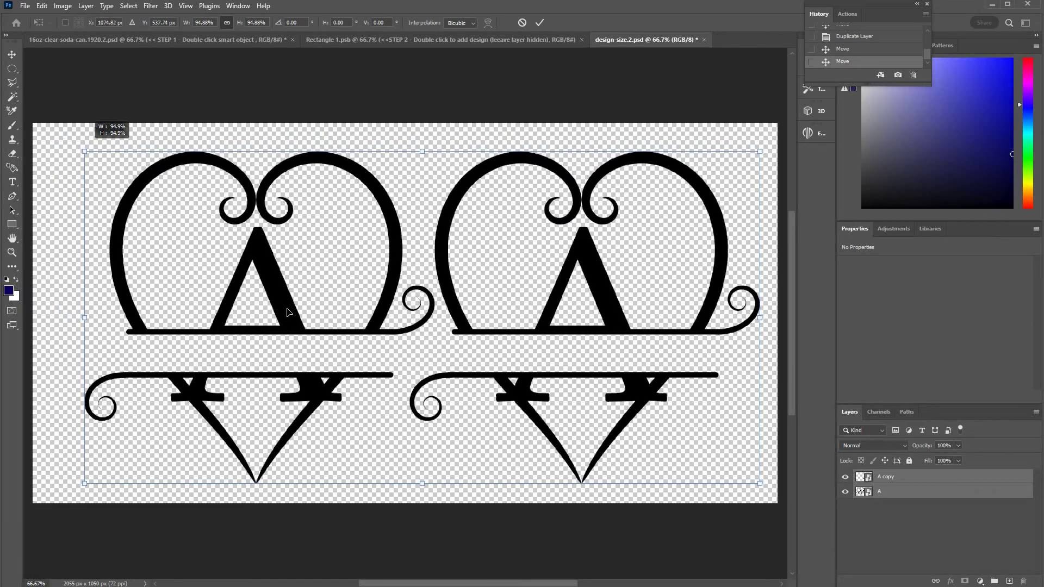
left_click_drag(287, 313, 263, 320)
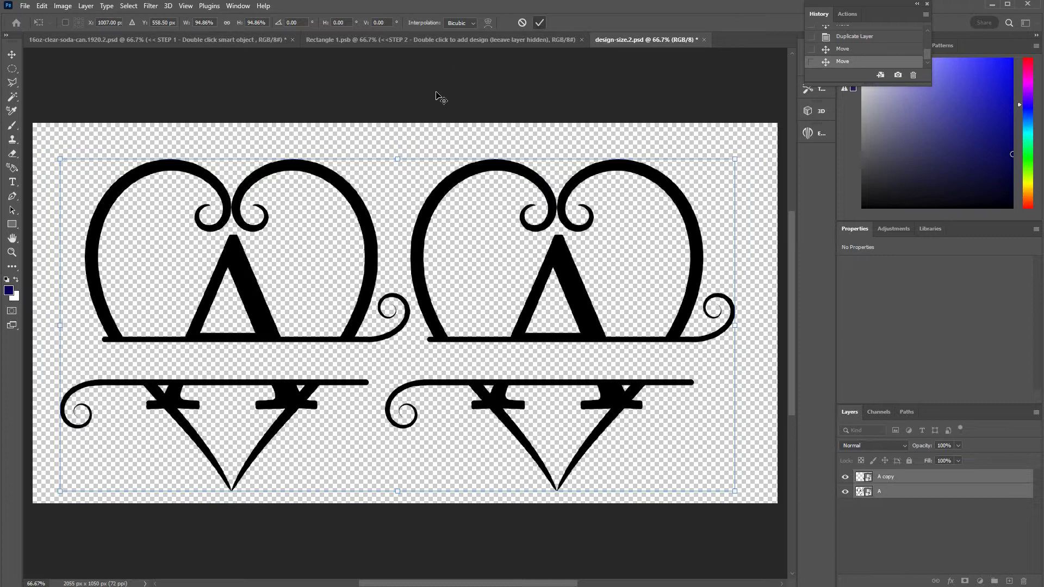
key("Return")
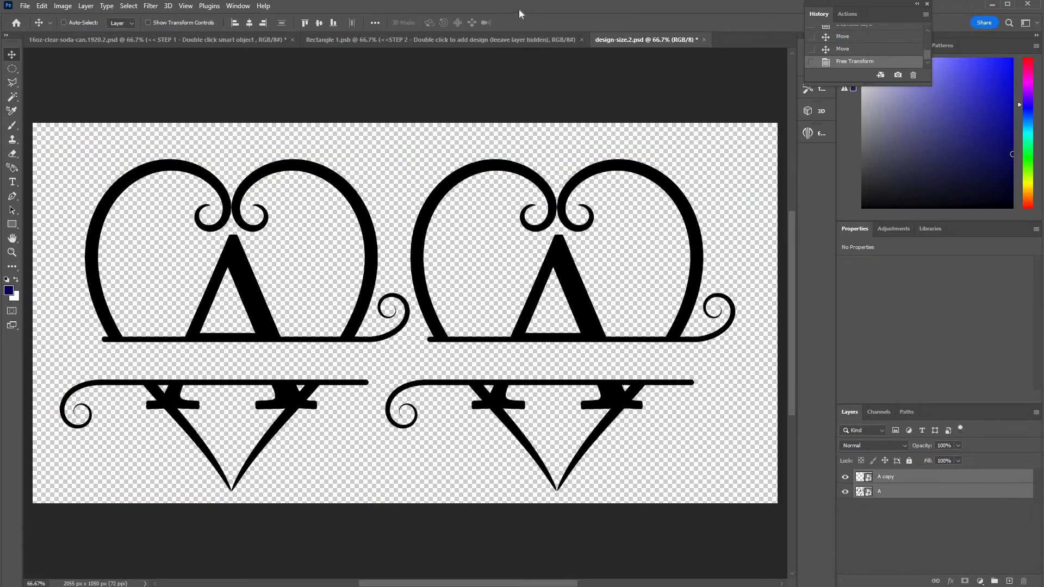
Save and close design-size.2.psd and Rectangle 1.psb to update the can mockup
left_click(704, 40)
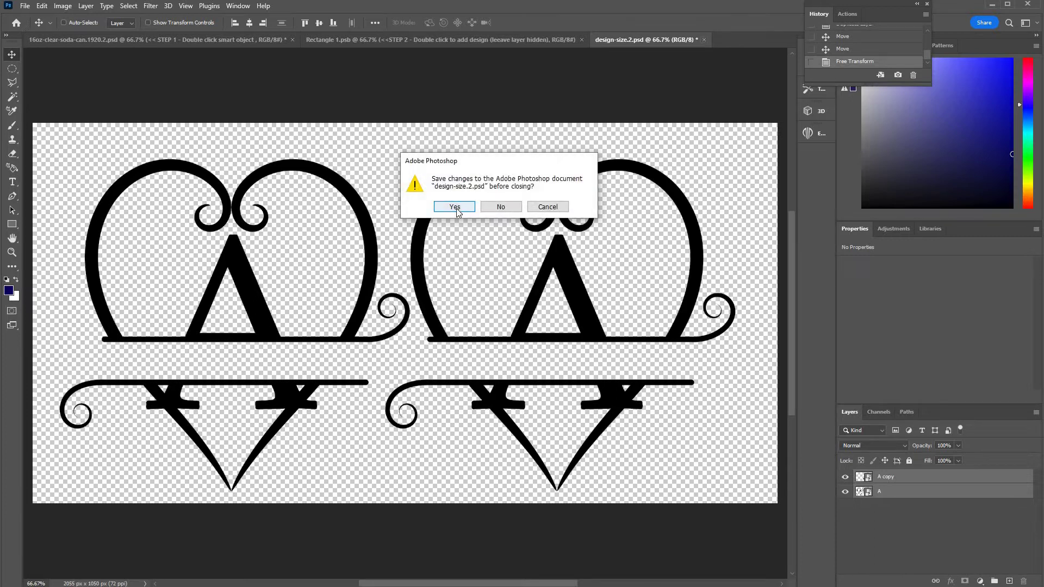
left_click(455, 208)
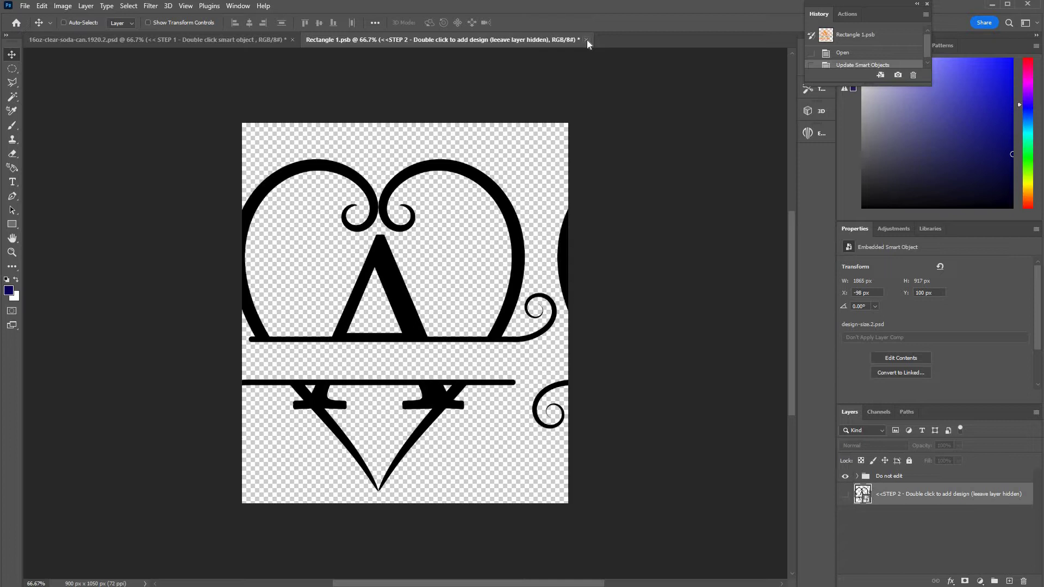
key("ctrl+w")
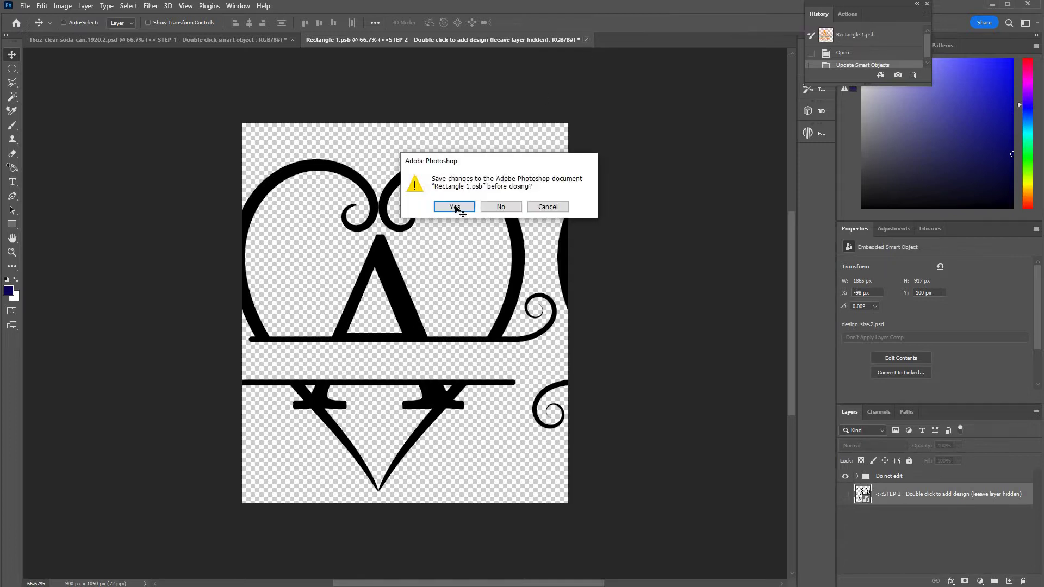
left_click(457, 205)
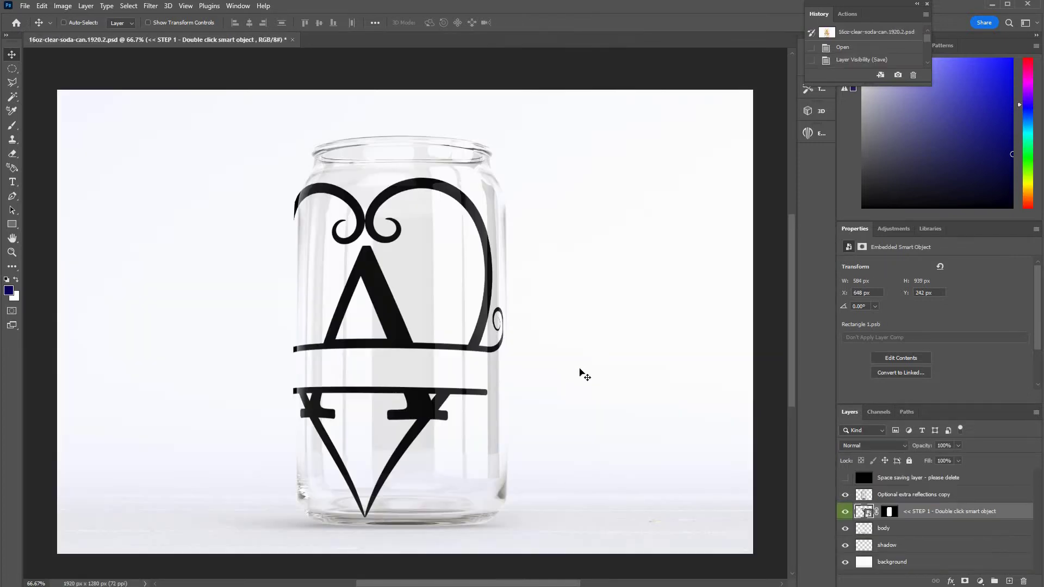
Show the Timeline and play the animation to check the design rotating on the whole can
left_click(237, 6)
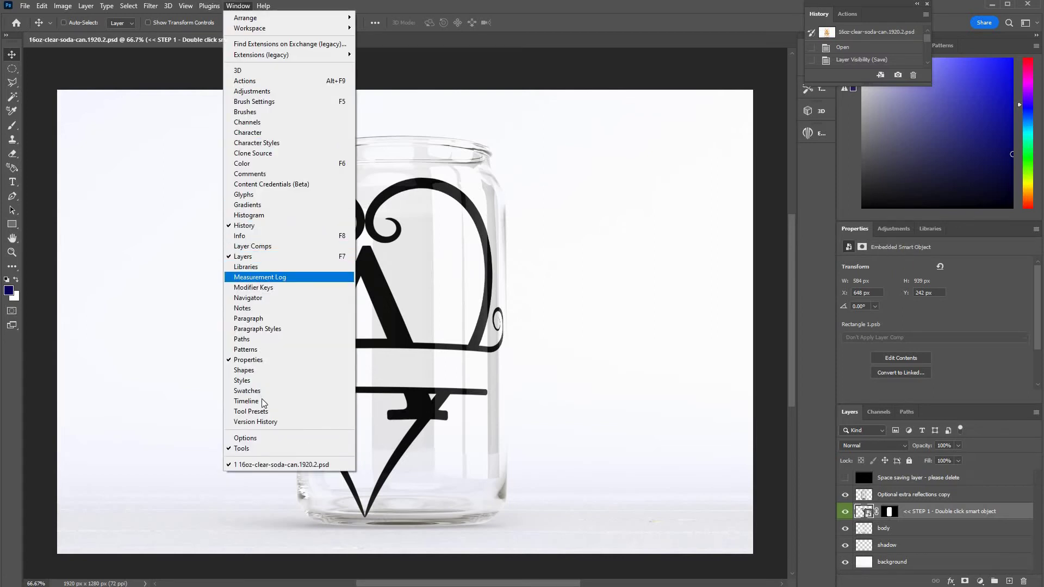
left_click(262, 400)
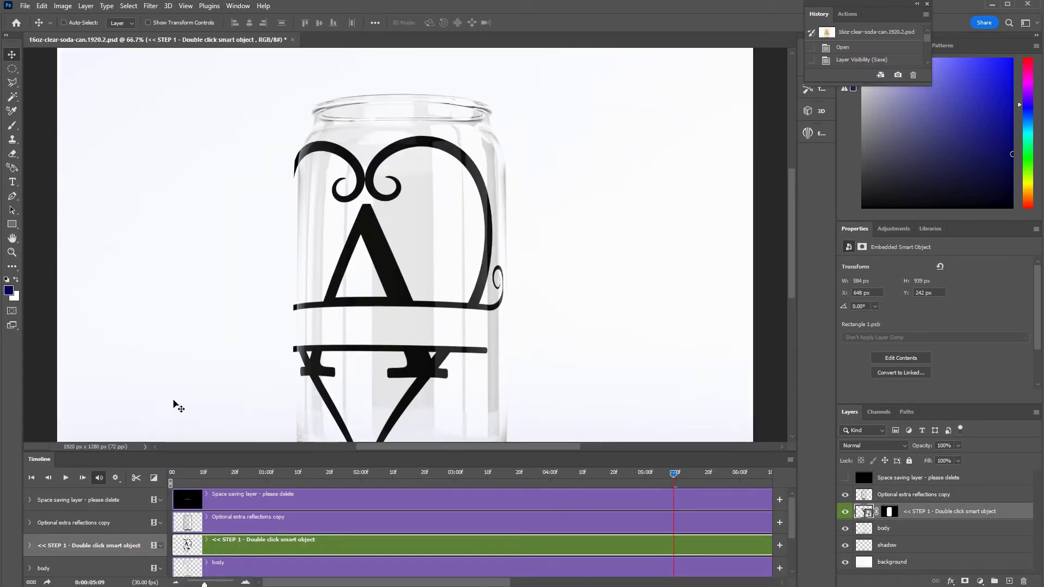
left_click(65, 479)
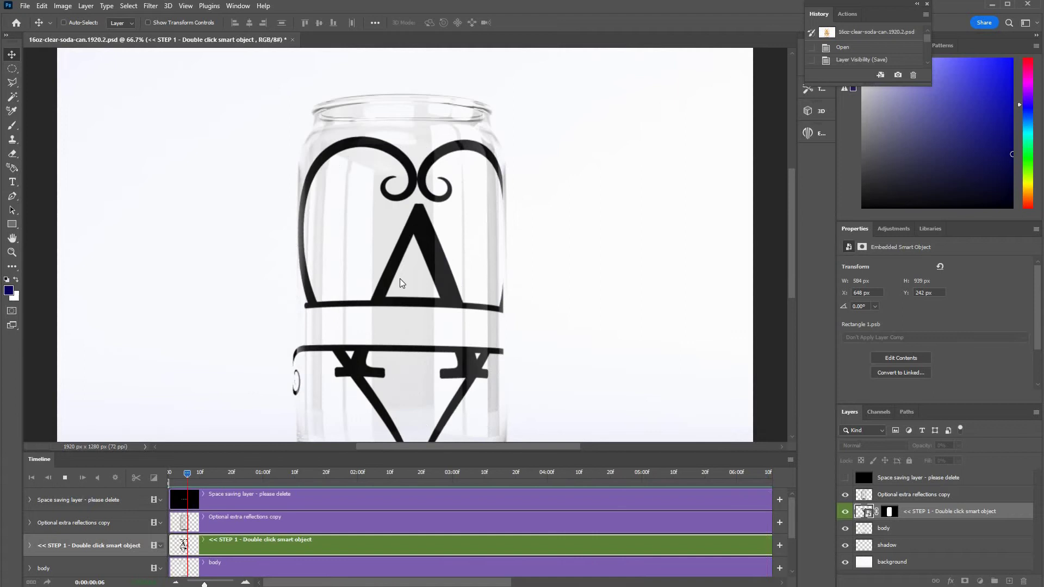
left_click(186, 6)
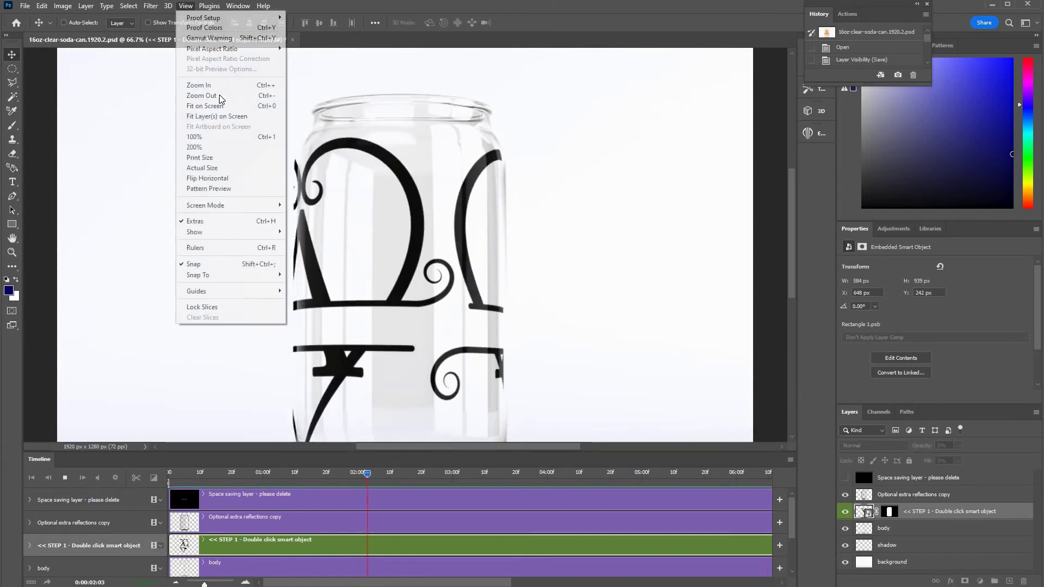
left_click(220, 97)
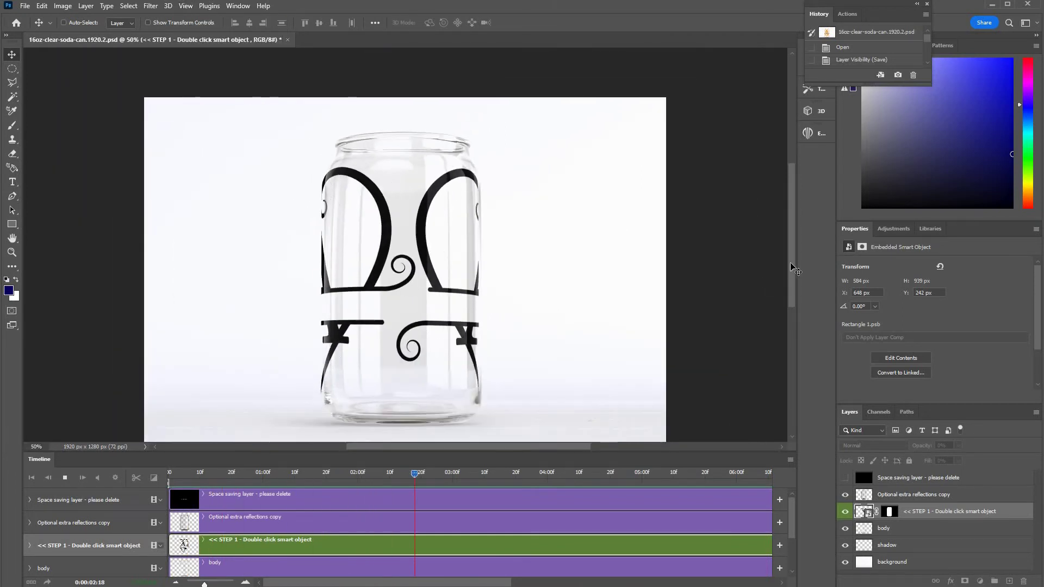
left_click_drag(791, 280, 790, 293)
scroll(644, 262, "down", 1)
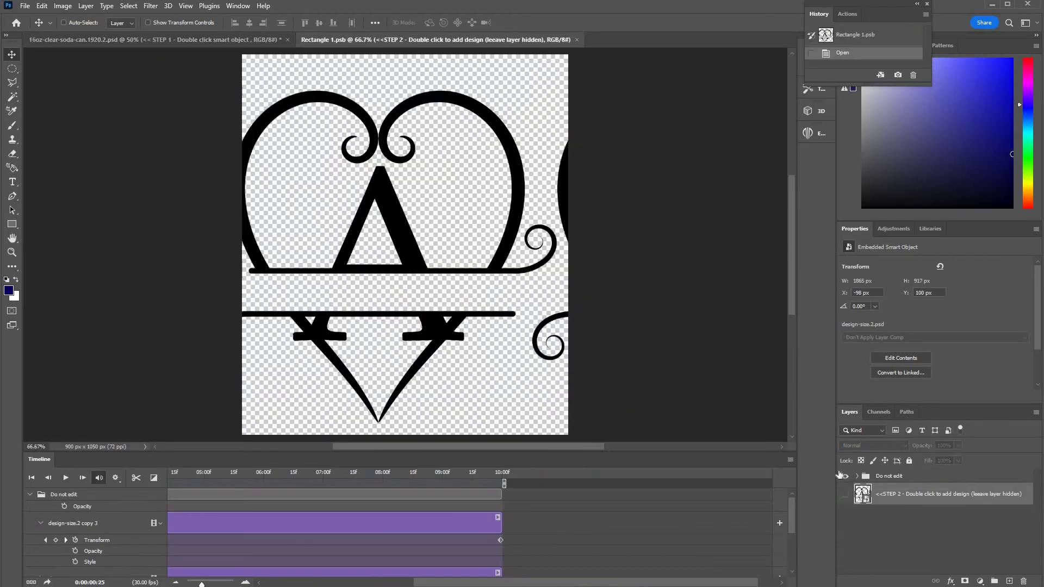
Move both monograms down by about 20 px in the STEP 2 design smart object, then save and close design-size.2.psd
double_click(864, 494)
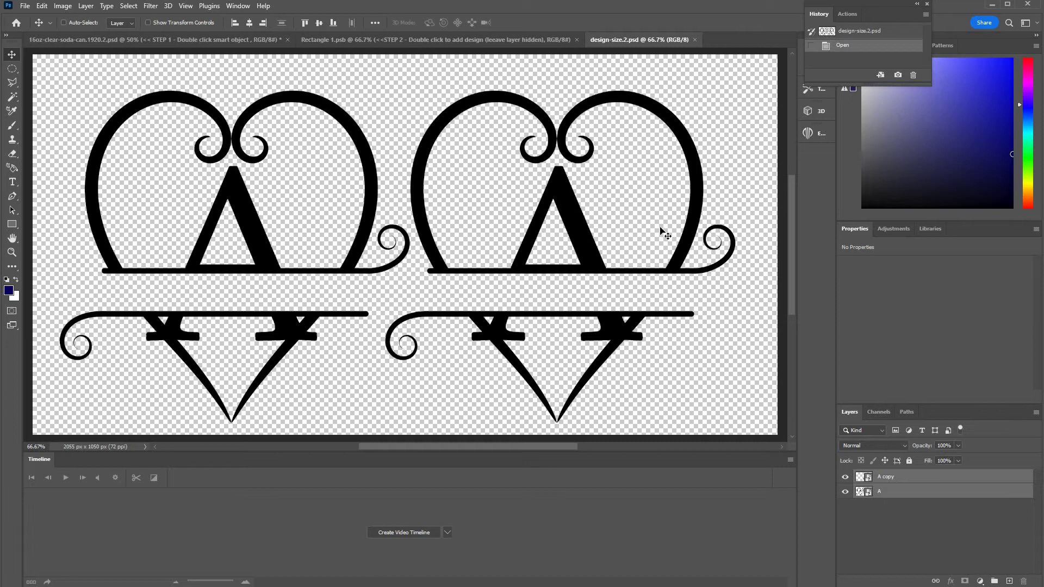
left_click_drag(565, 208, 566, 221)
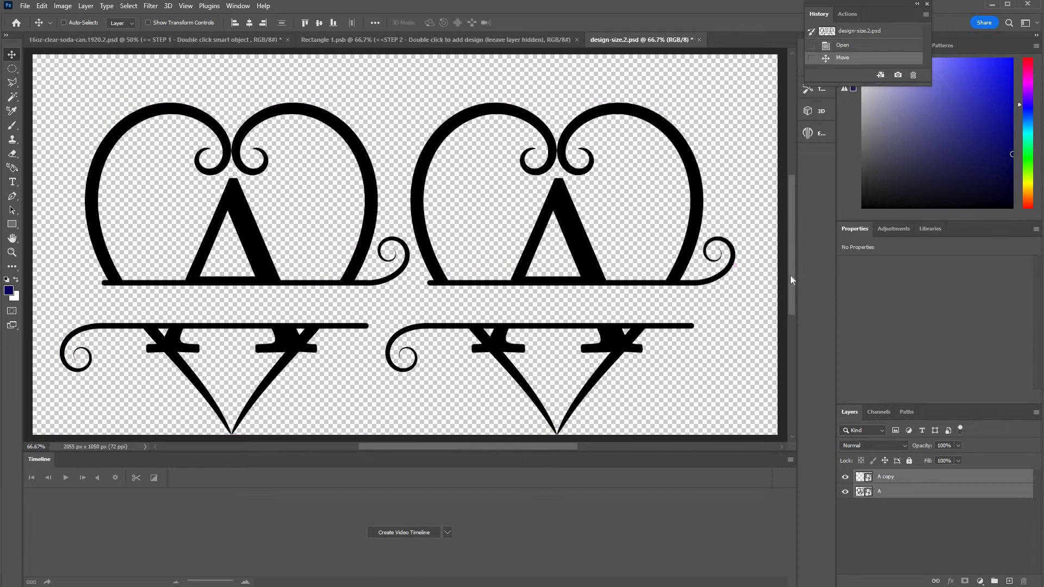
scroll(791, 275, "down", 2)
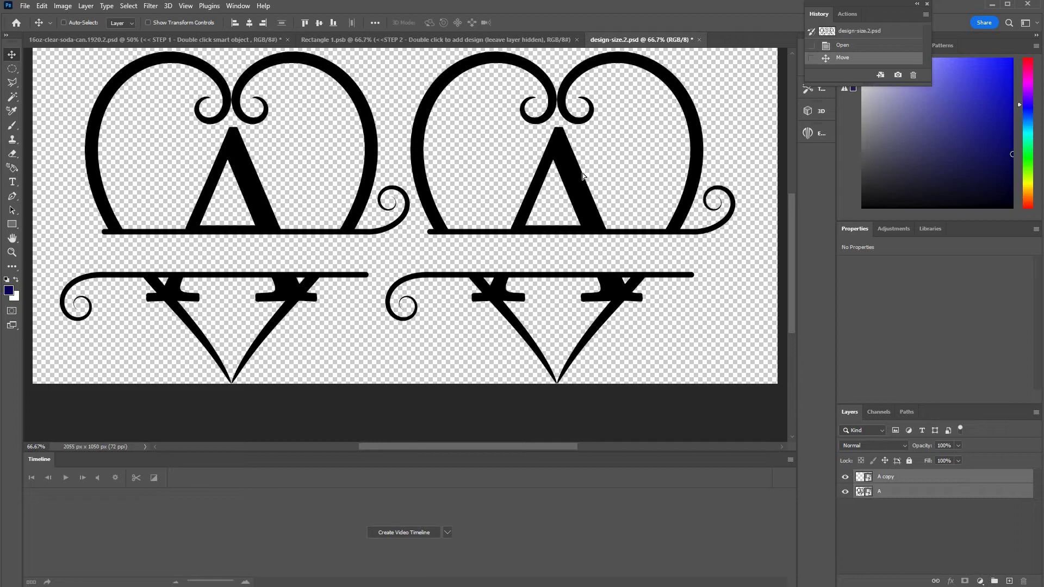
left_click_drag(583, 173, 776, 225)
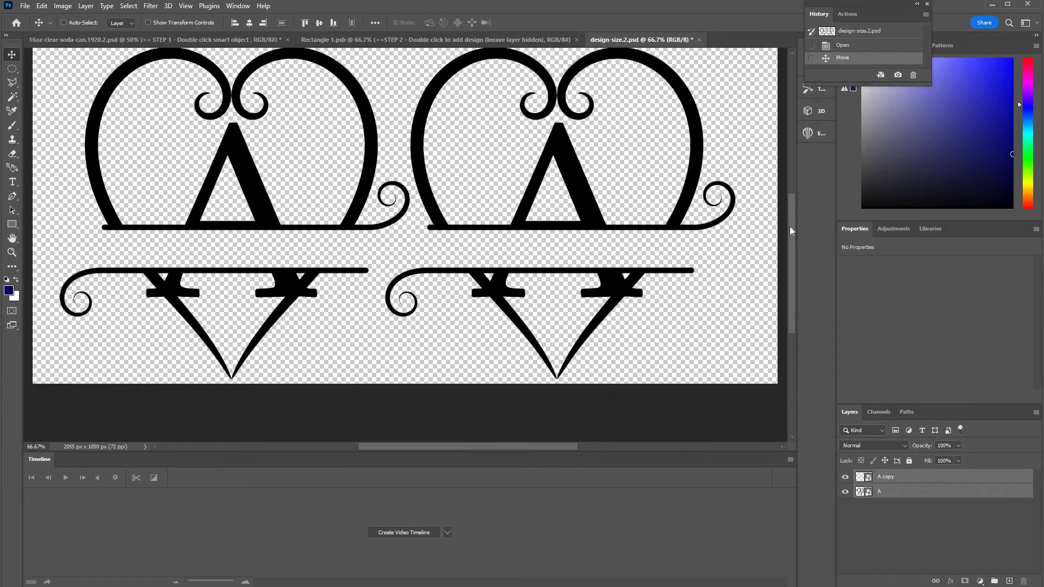
scroll(789, 175, "up", 3)
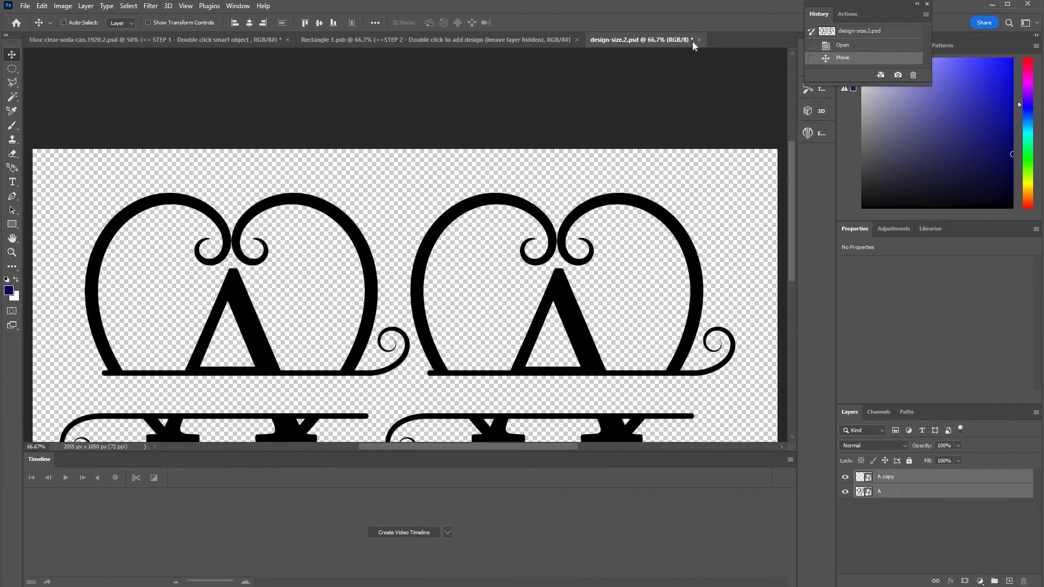
key("ctrl+w")
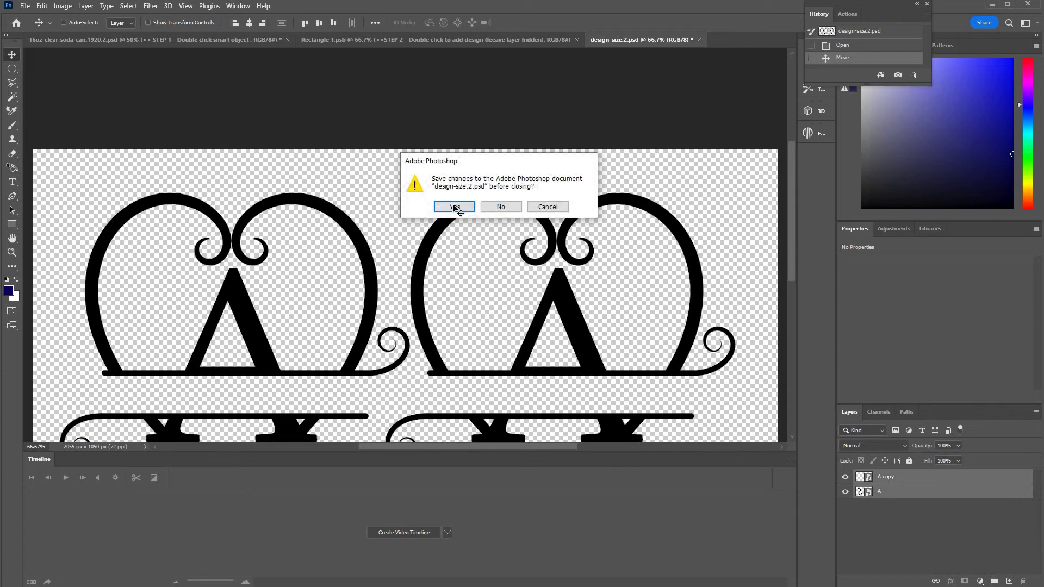
left_click(454, 207)
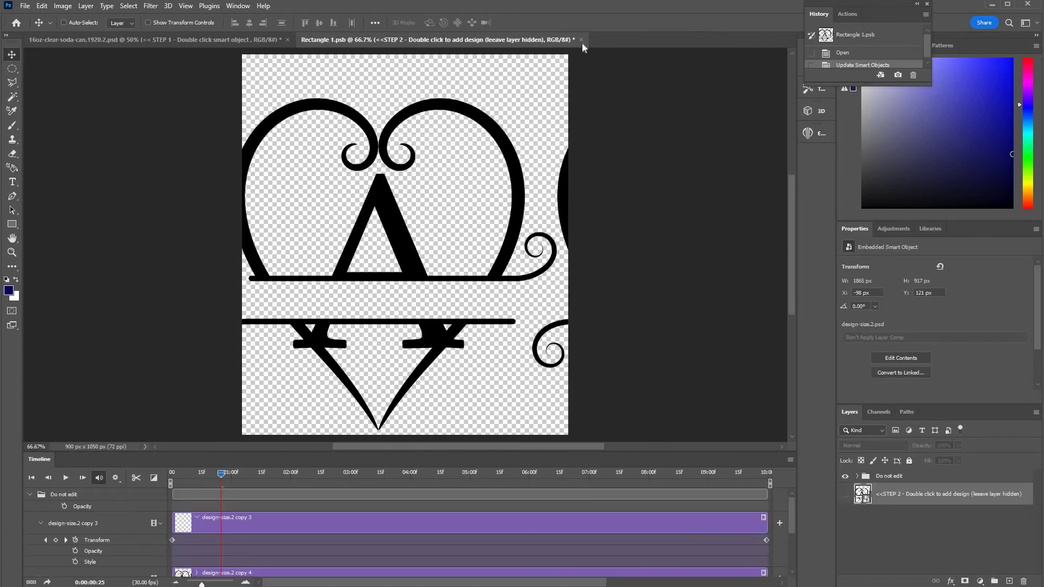
Close Rectangle 1.psb and save its changes to update the can mockup with the repositioned monograms
left_click(580, 40)
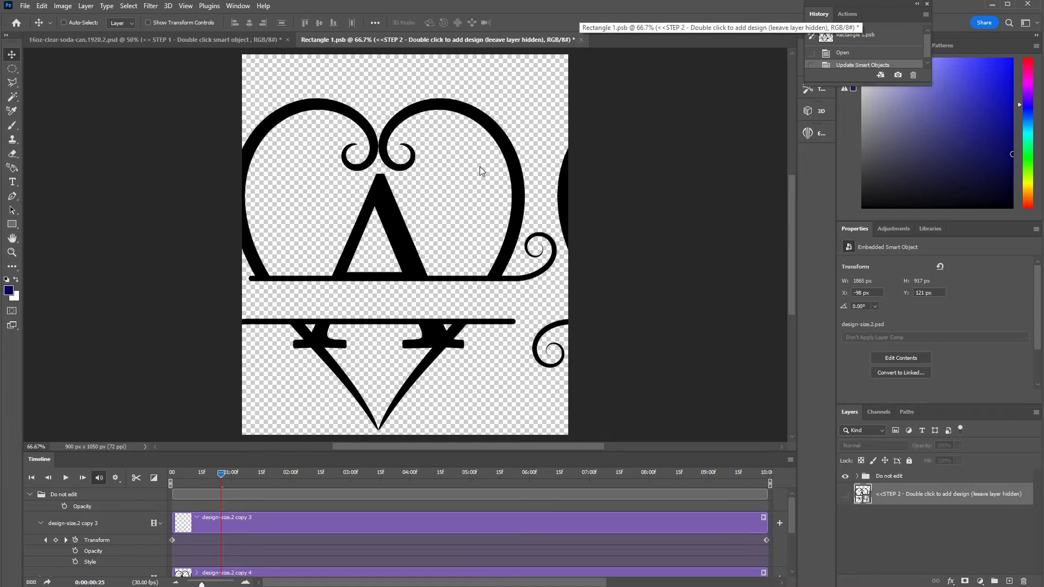
left_click(457, 206)
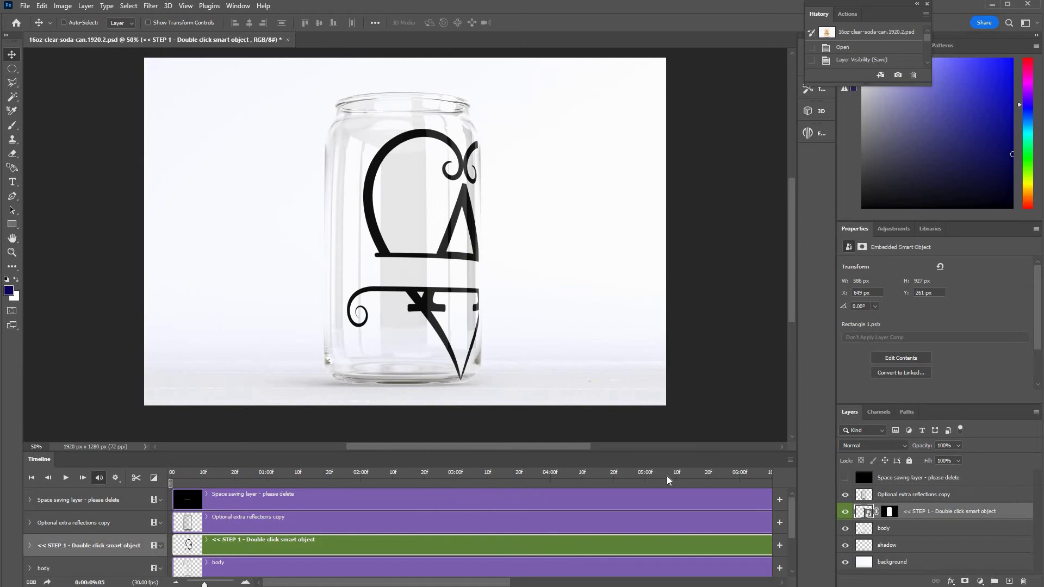
Render the timeline animation as an H.264 video named 16oz-clear-soda-can.1920.3.mp4
left_click(790, 460)
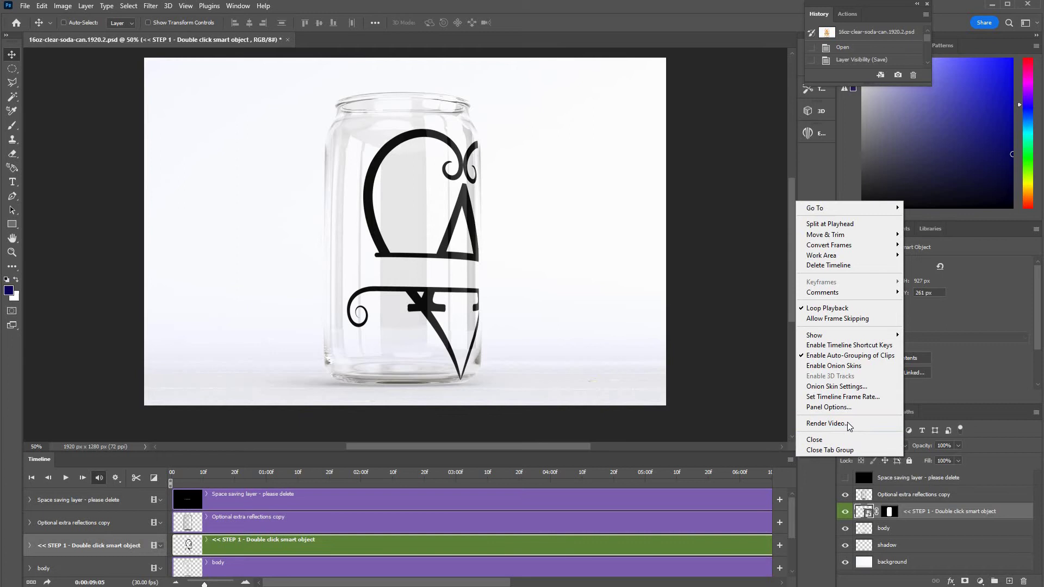
left_click(847, 424)
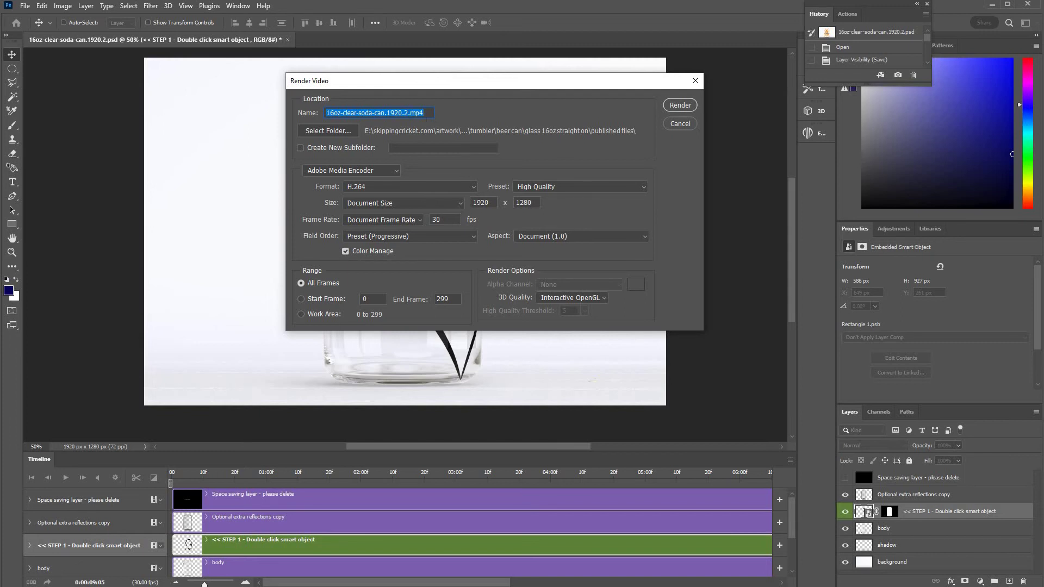
key("Left")
key("Left")
key("Left")
key("Left")
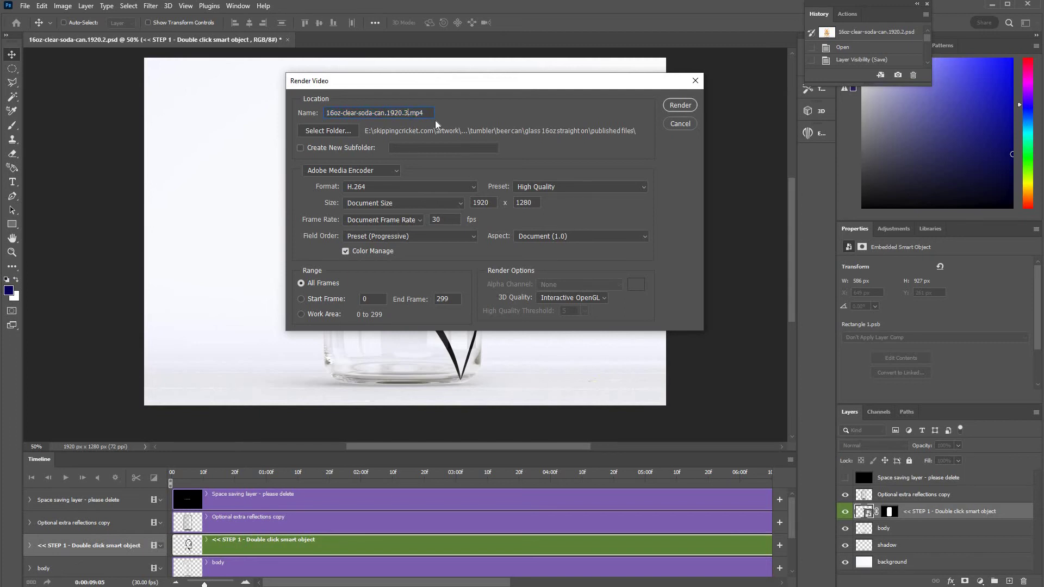
left_click(680, 105)
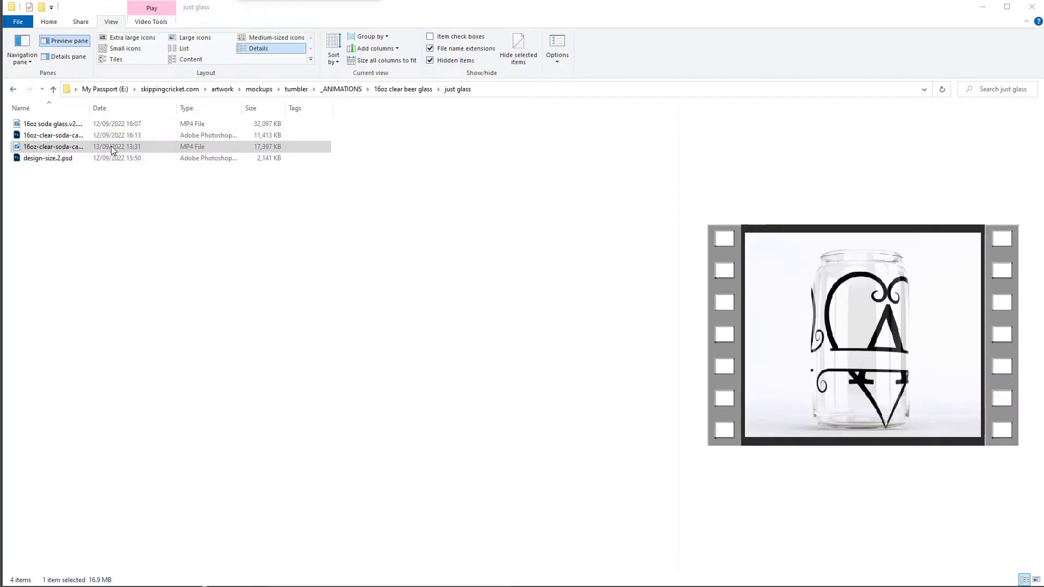
Open the rendered 16oz-clear-soda-can.1920.3 video from the just glass folder, enlarge the player window and replay it to check the rotating design
left_click(63, 148)
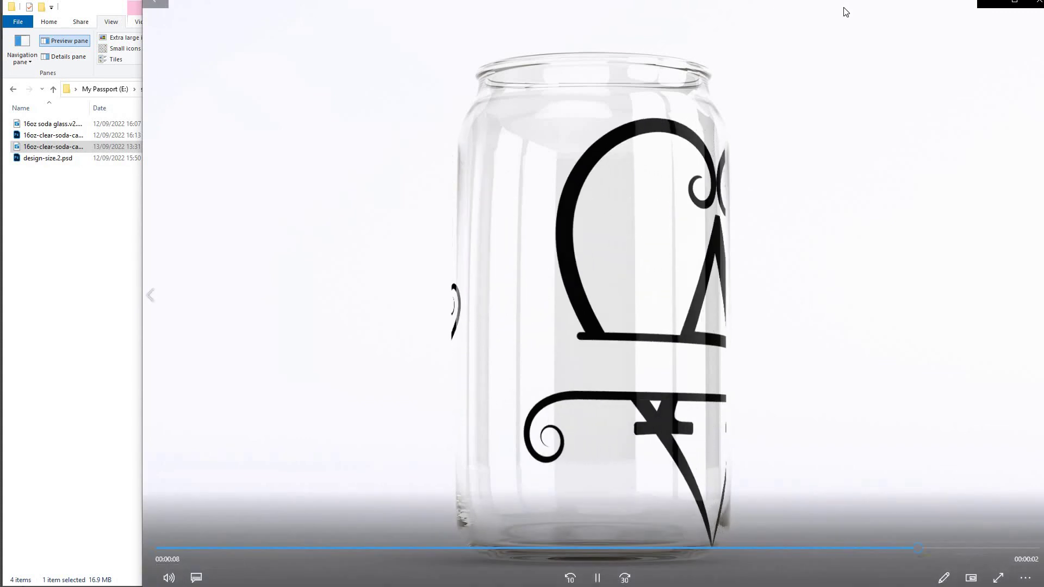
left_click_drag(844, 8, 676, 5)
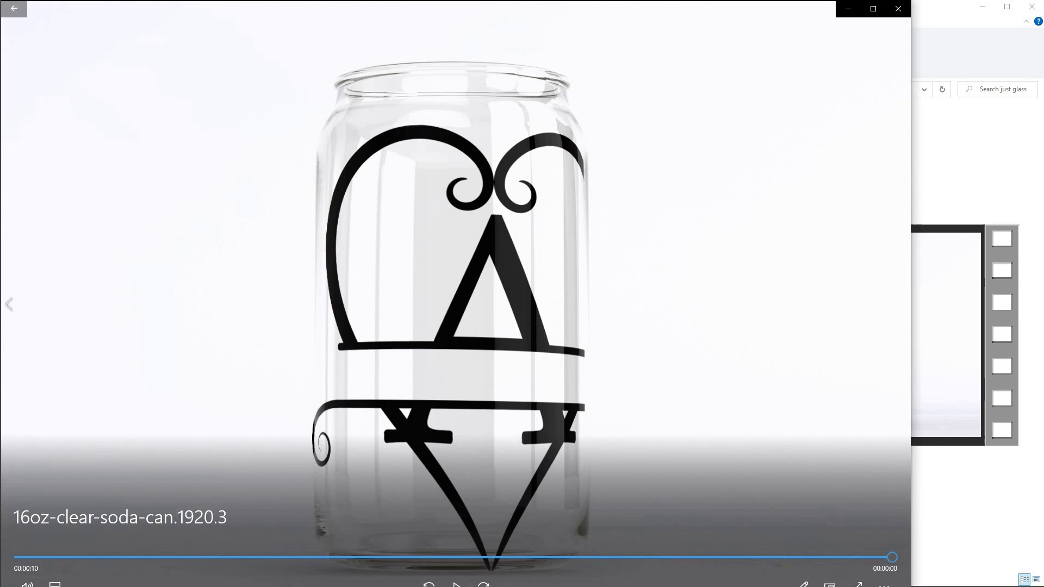
left_click_drag(910, 586, 1043, 586)
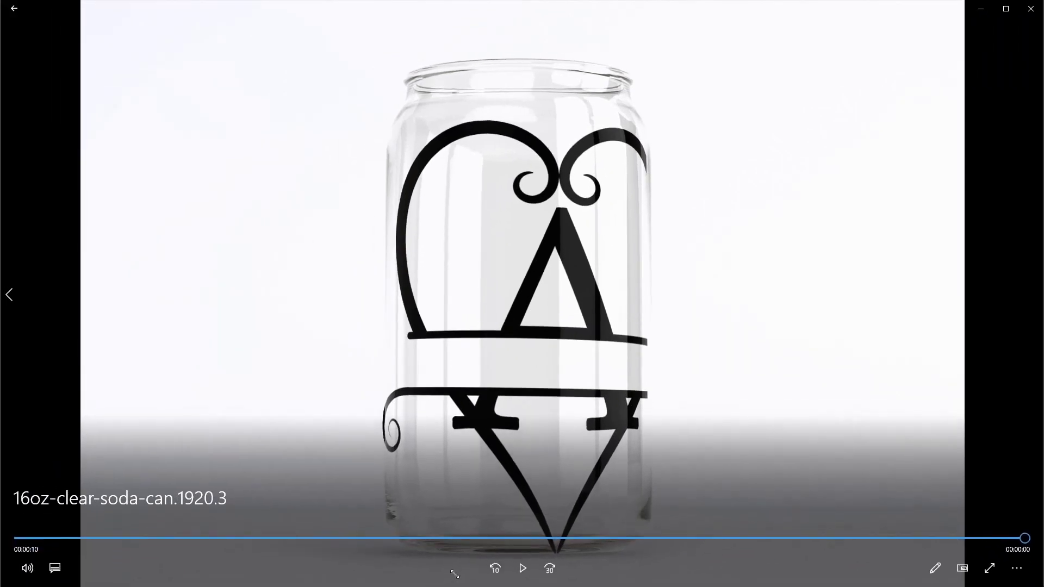
left_click(520, 570)
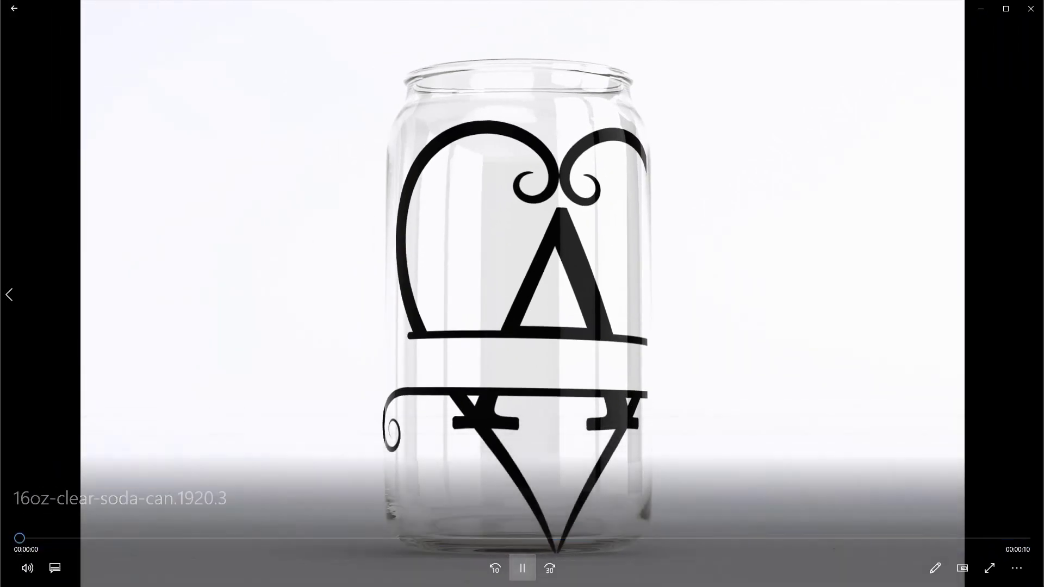
left_click(1016, 568)
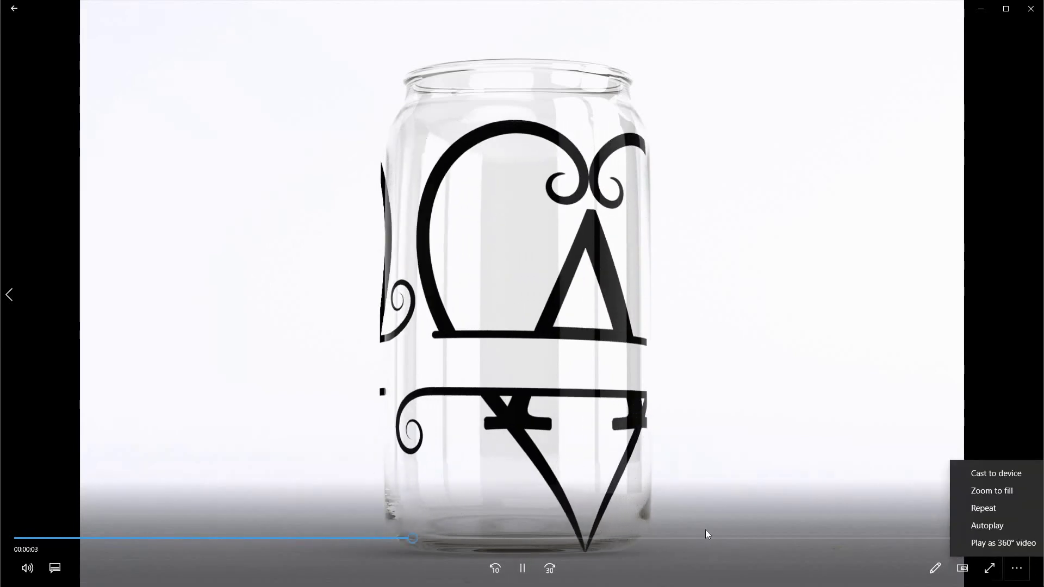
left_click(668, 537)
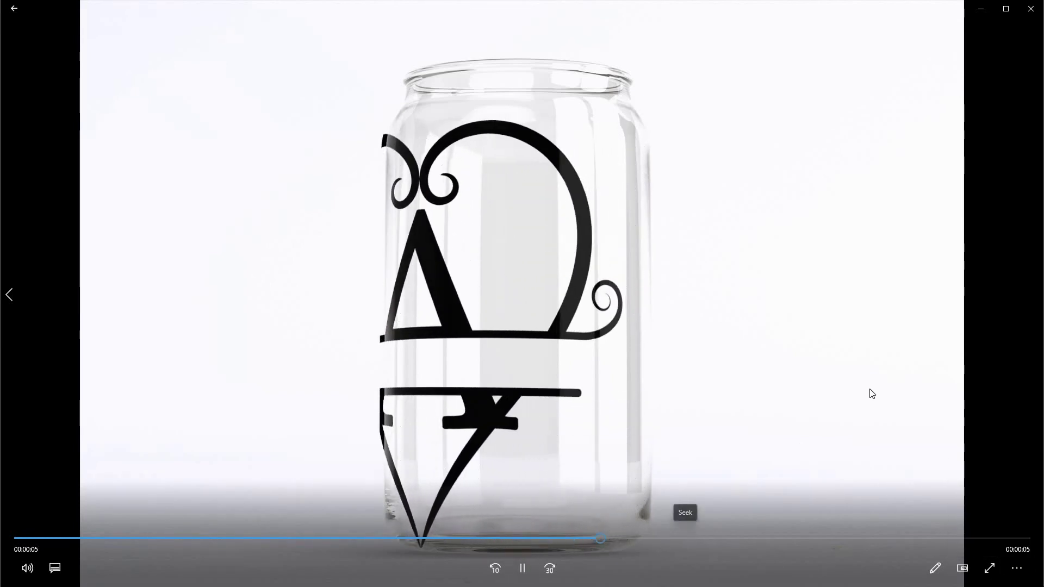